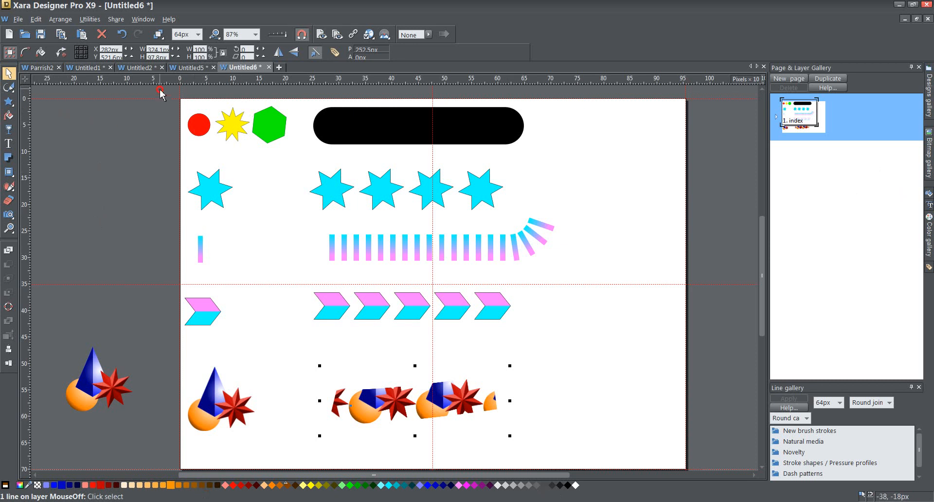
Marquee-select the red circle, yellow star and green hexagon together
{"action": "left_click_drag", "start_coordinate": [160, 90], "coordinate": [300, 156]}
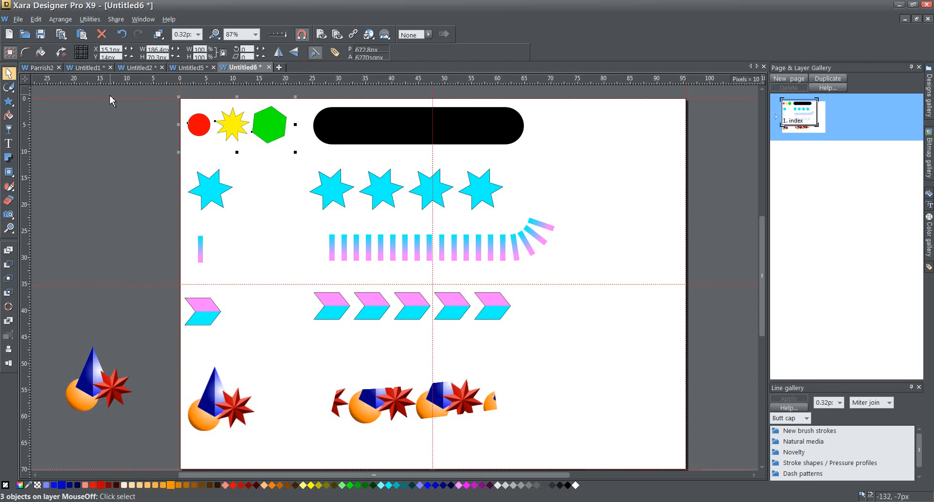
{"action": "mouse_move", "coordinate": [13, 94]}
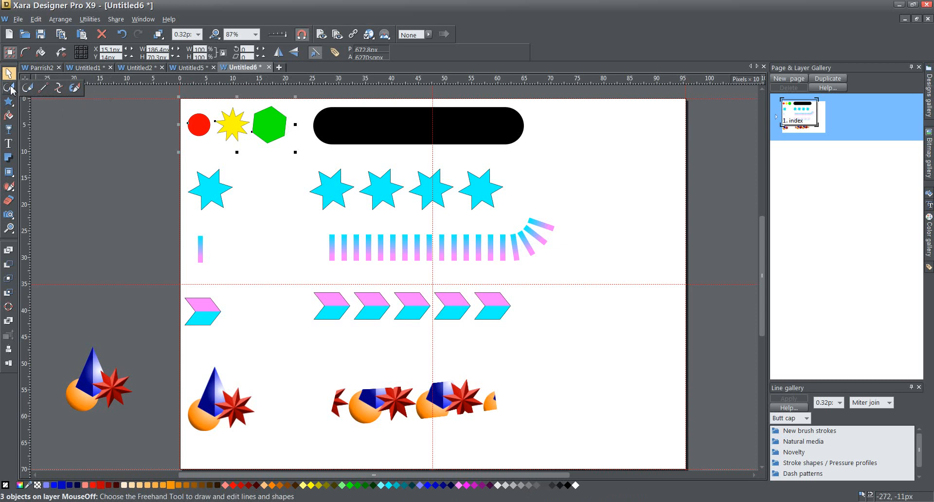
With the Freehand tool, create a brush named Test4 from the three selected shapes
{"action": "left_click", "coordinate": [10, 88]}
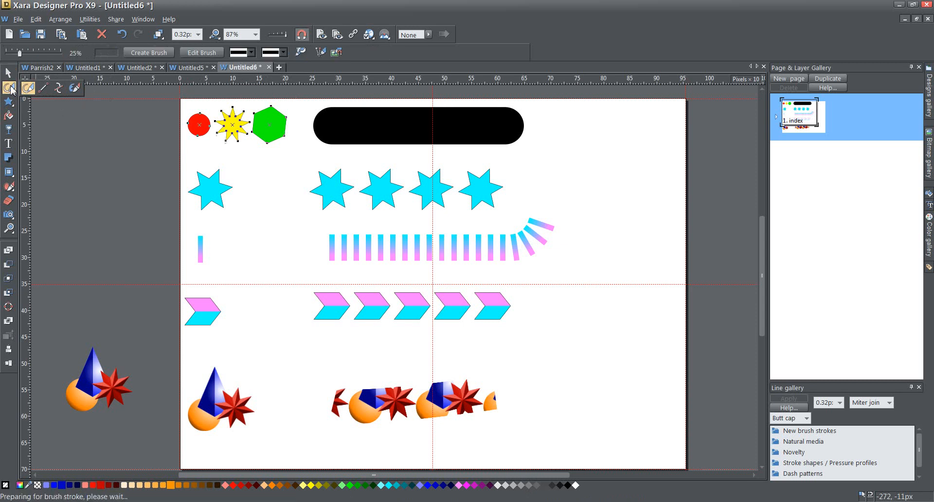
{"action": "left_click", "coordinate": [154, 54]}
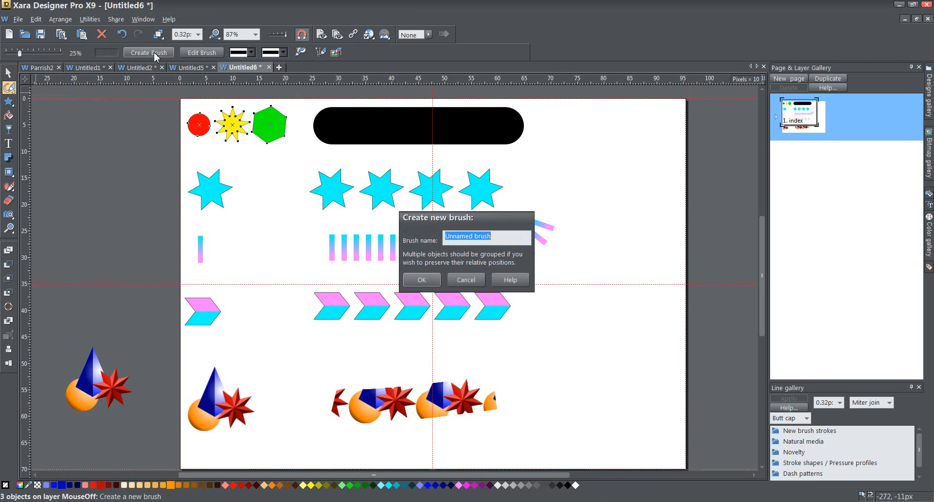
{"action": "type", "text": "Test4"}
{"action": "key", "text": "Return"}
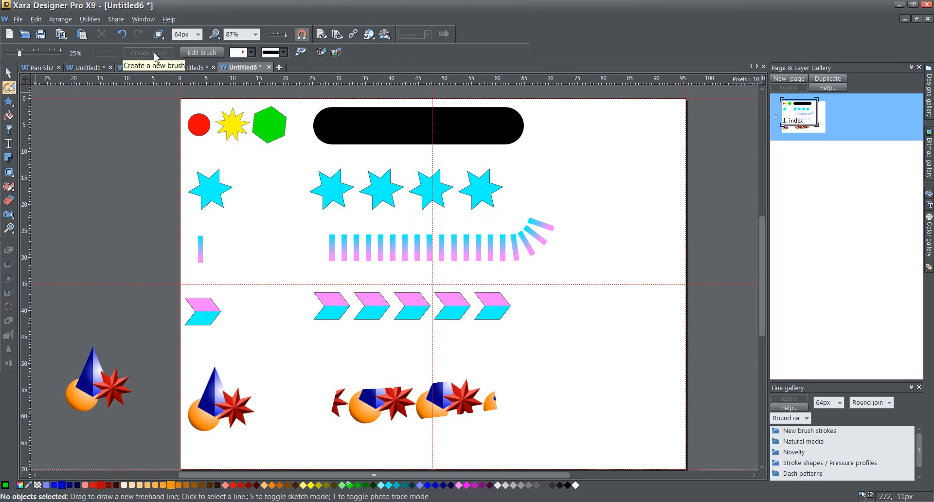
Apply the Test4 brush to the thick black bar
{"action": "left_click", "coordinate": [374, 129]}
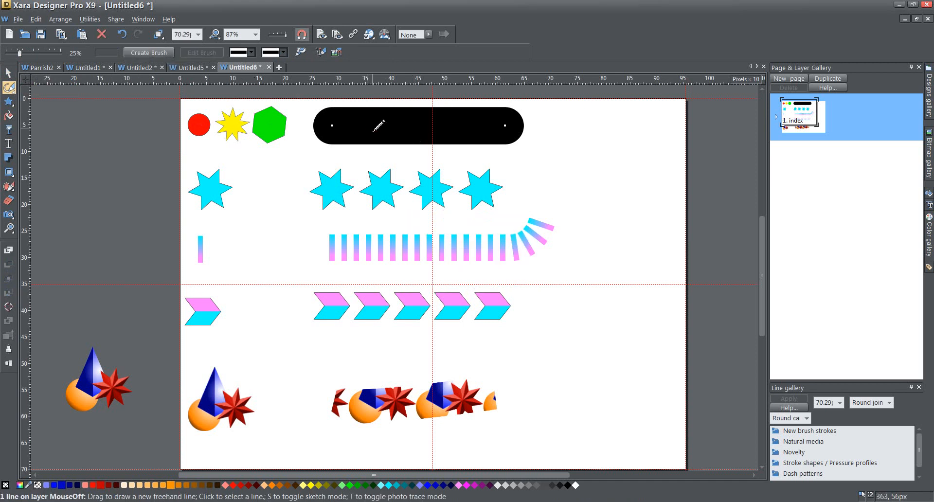
{"action": "left_click", "coordinate": [252, 53]}
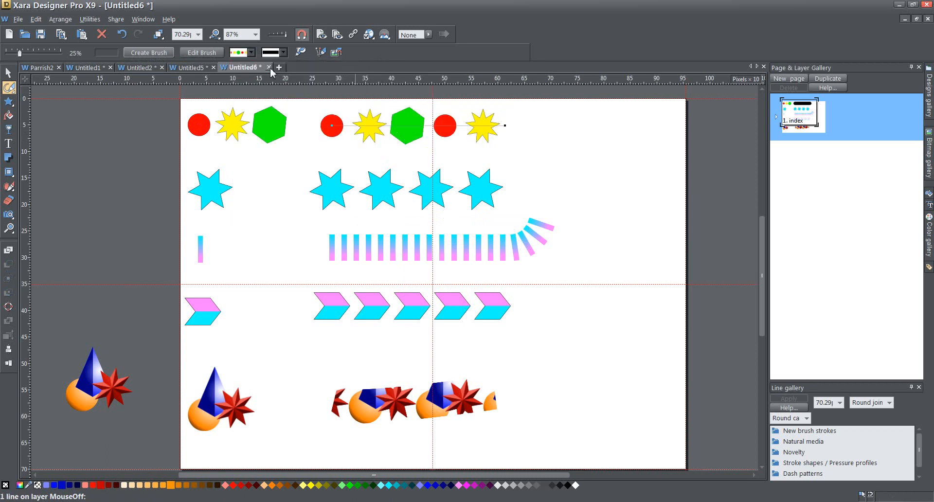
{"action": "left_click", "coordinate": [271, 73]}
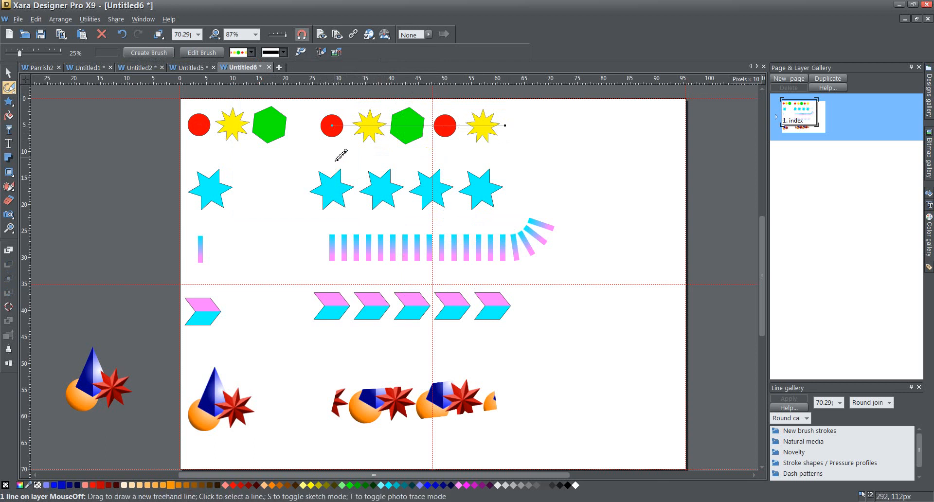
Edit Test4 to 54.99% spacing with random spacing variation of 55–180%
{"action": "left_click", "coordinate": [208, 54]}
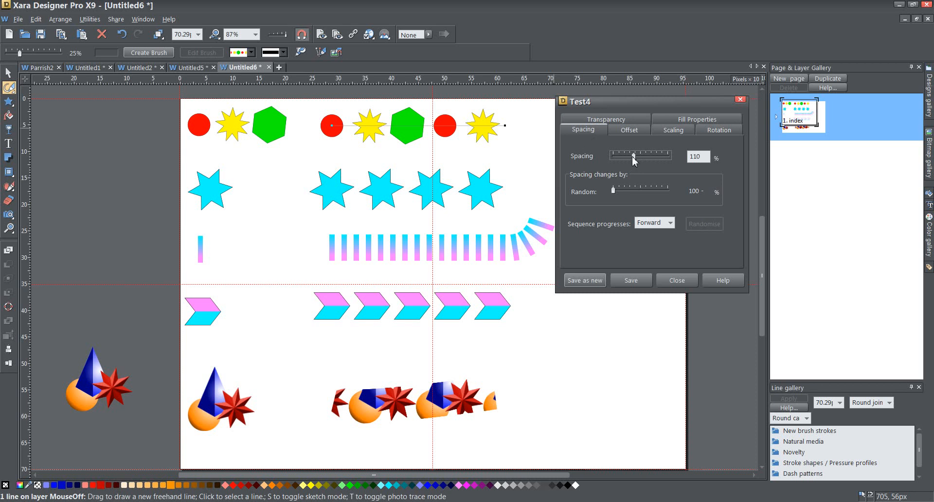
{"action": "mouse_move", "coordinate": [634, 156]}
{"action": "left_mouse_down"}
{"action": "mouse_move", "coordinate": [652, 155]}
{"action": "mouse_move", "coordinate": [604, 154]}
{"action": "mouse_move", "coordinate": [627, 155]}
{"action": "left_mouse_up"}
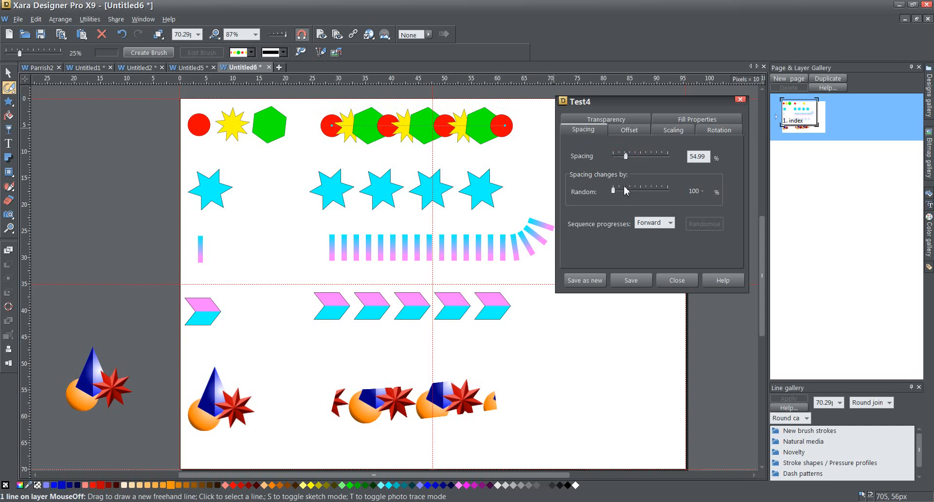
{"action": "left_click_drag", "start_coordinate": [614, 192], "coordinate": [644, 190]}
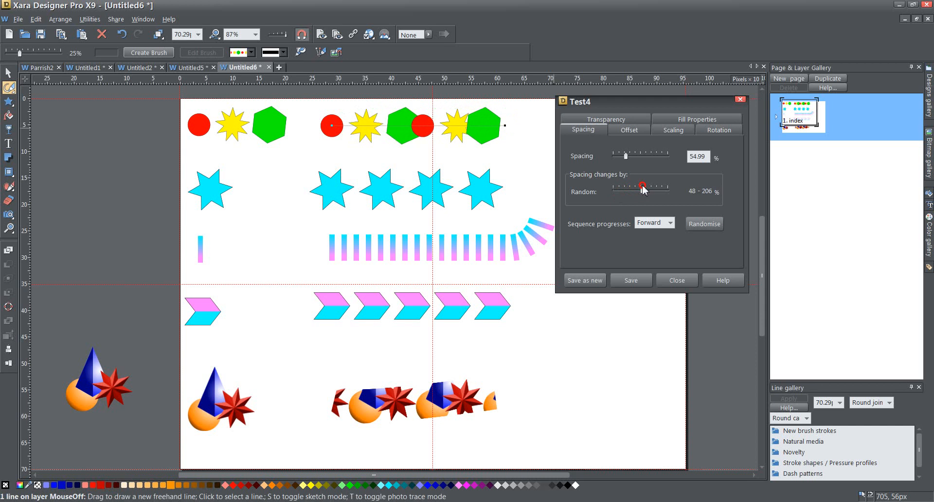
{"action": "left_click_drag", "start_coordinate": [642, 189], "coordinate": [637, 189]}
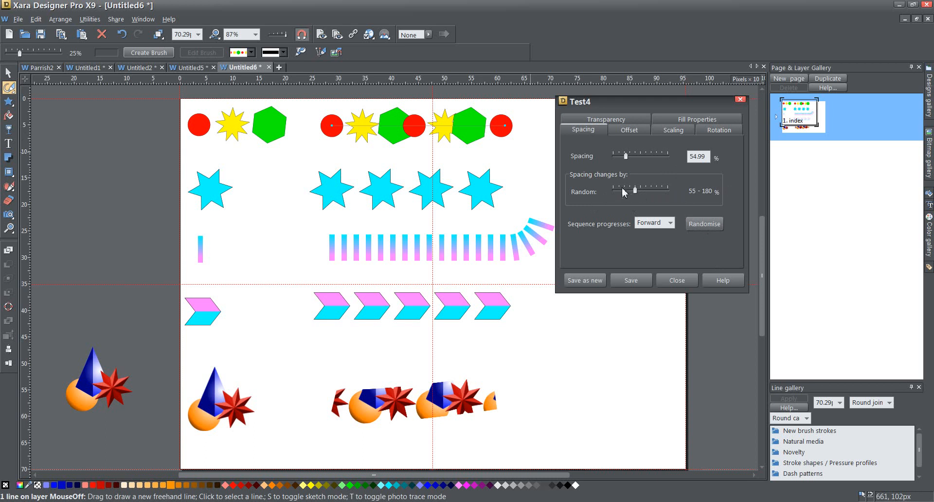
Randomise the spacing six times, then reset random variation to 100% for even spacing
{"action": "left_click", "coordinate": [703, 227]}
{"action": "left_click", "coordinate": [703, 227]}
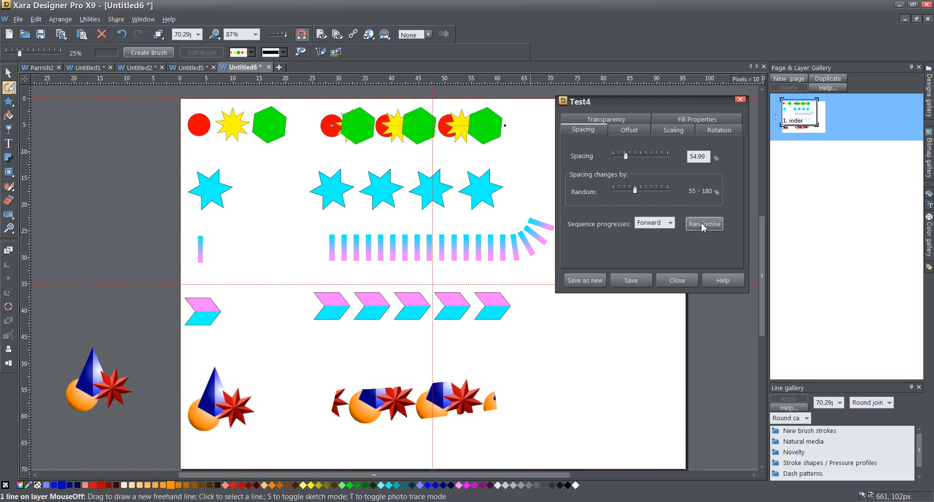
{"action": "left_click", "coordinate": [703, 228]}
{"action": "left_click", "coordinate": [703, 227]}
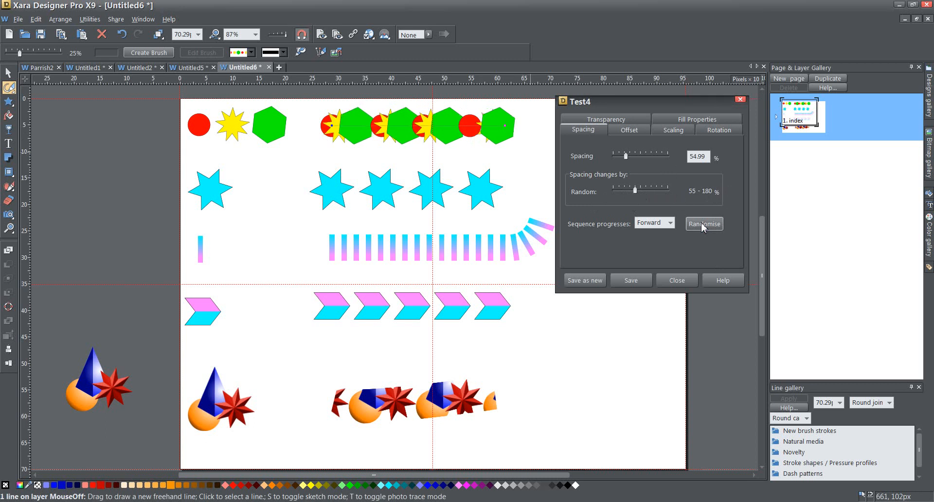
{"action": "left_click", "coordinate": [703, 228]}
{"action": "left_click", "coordinate": [703, 227]}
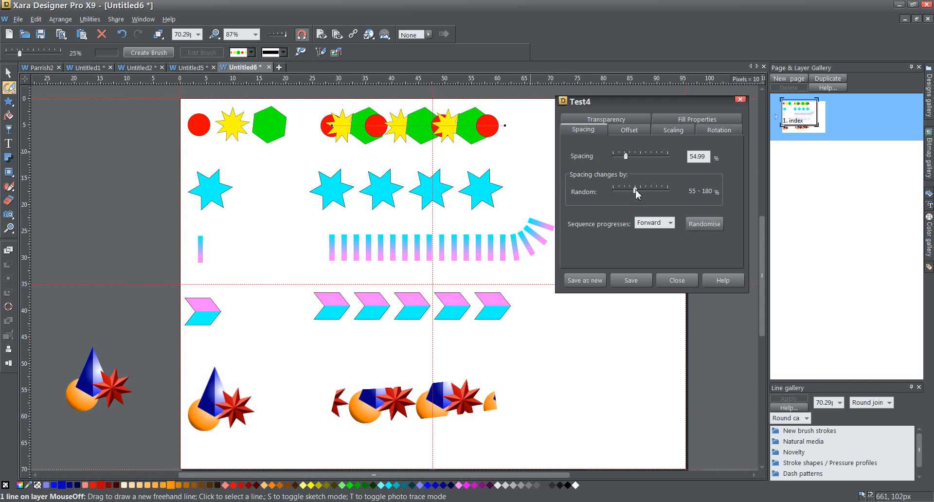
{"action": "left_click_drag", "start_coordinate": [634, 191], "coordinate": [599, 193]}
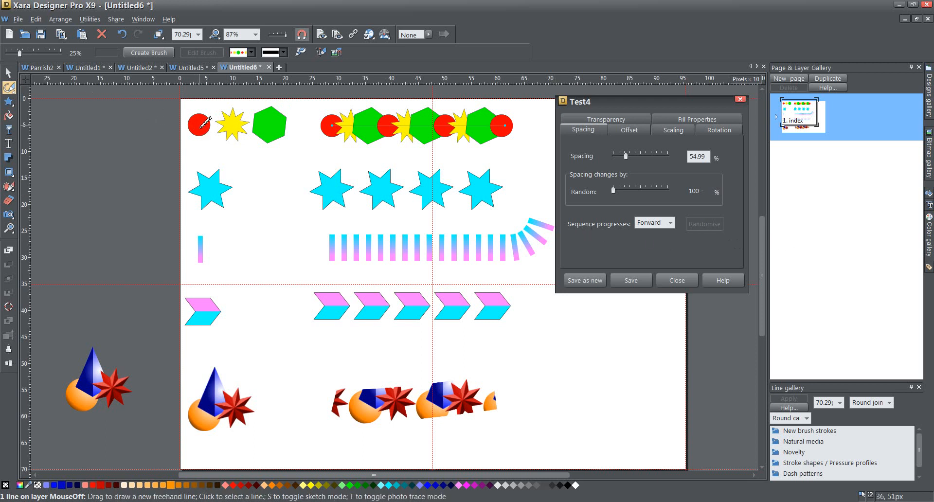
Try Backward and Mirror sequence orders for Test4, then set the sequence to Random
{"action": "left_click", "coordinate": [670, 223]}
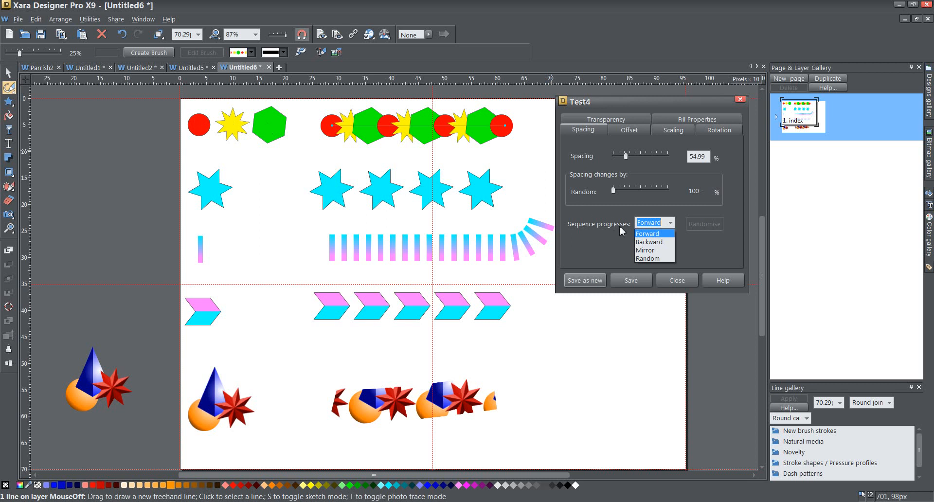
{"action": "left_click", "coordinate": [649, 242]}
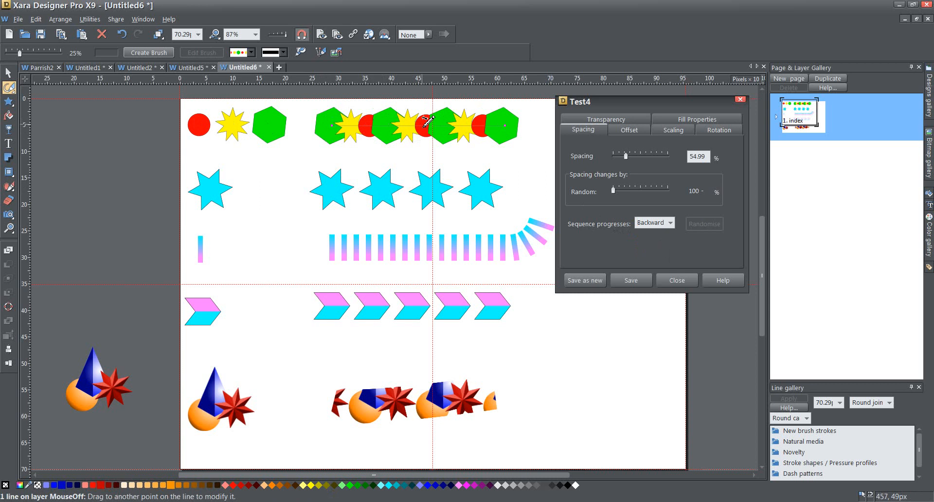
{"action": "left_click", "coordinate": [669, 221]}
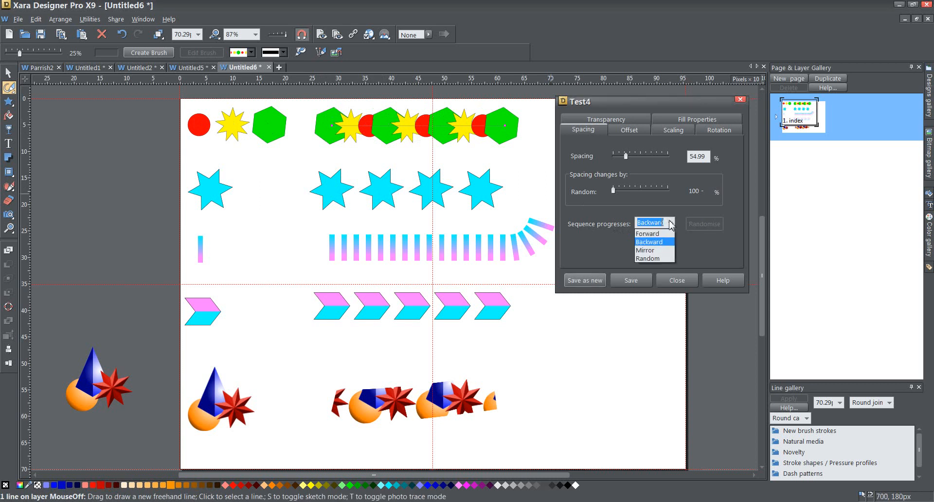
{"action": "left_click", "coordinate": [694, 245]}
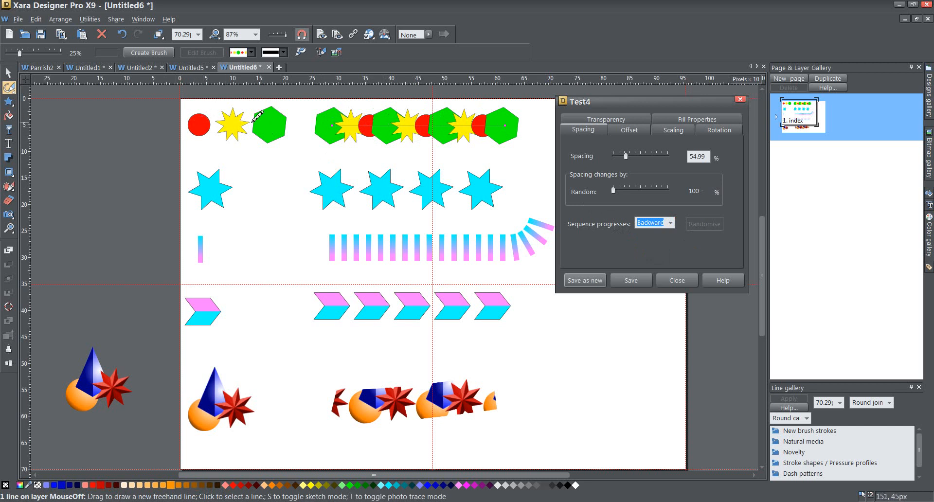
{"action": "left_click", "coordinate": [669, 222]}
{"action": "left_click", "coordinate": [665, 251]}
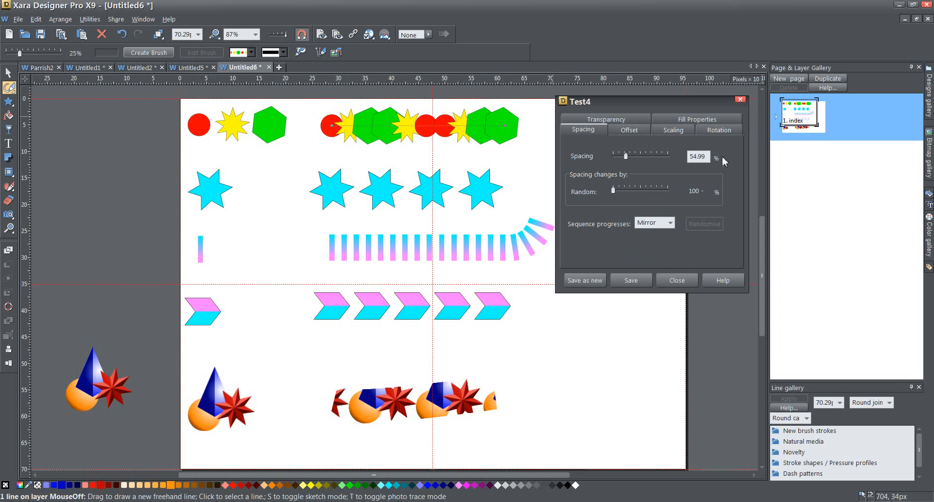
{"action": "left_click", "coordinate": [671, 223]}
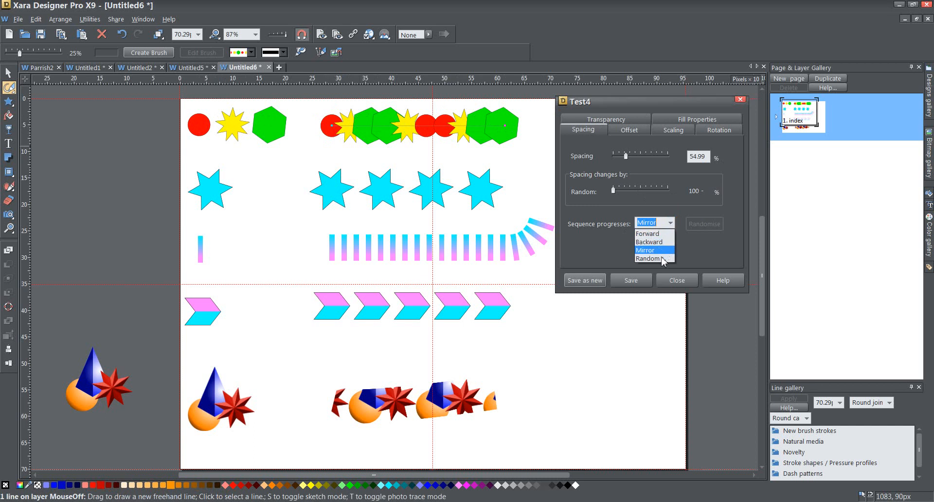
{"action": "left_click", "coordinate": [661, 258]}
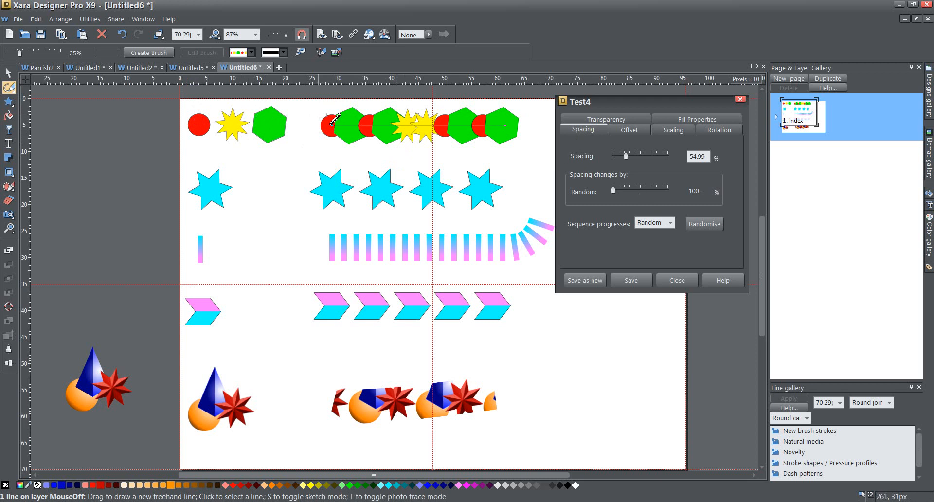
Randomise the sequence five times until yellow stars mix among circles and hexagons
{"action": "left_click", "coordinate": [709, 224]}
{"action": "left_click", "coordinate": [708, 224]}
{"action": "left_click", "coordinate": [708, 224]}
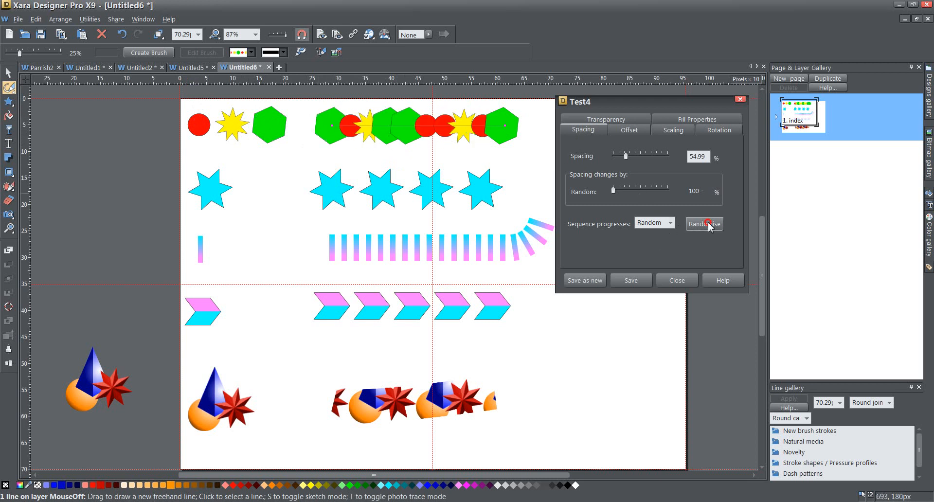
{"action": "left_click", "coordinate": [708, 225]}
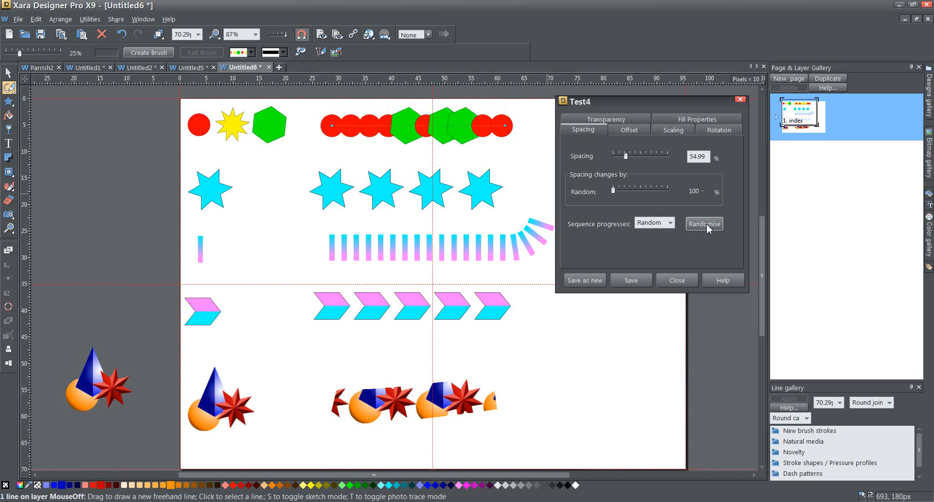
{"action": "left_click", "coordinate": [708, 225]}
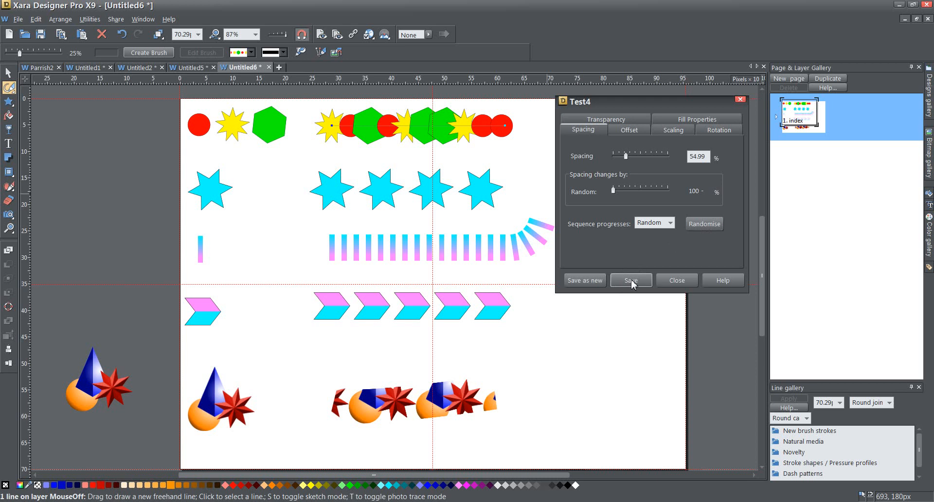
{"action": "left_click", "coordinate": [250, 52]}
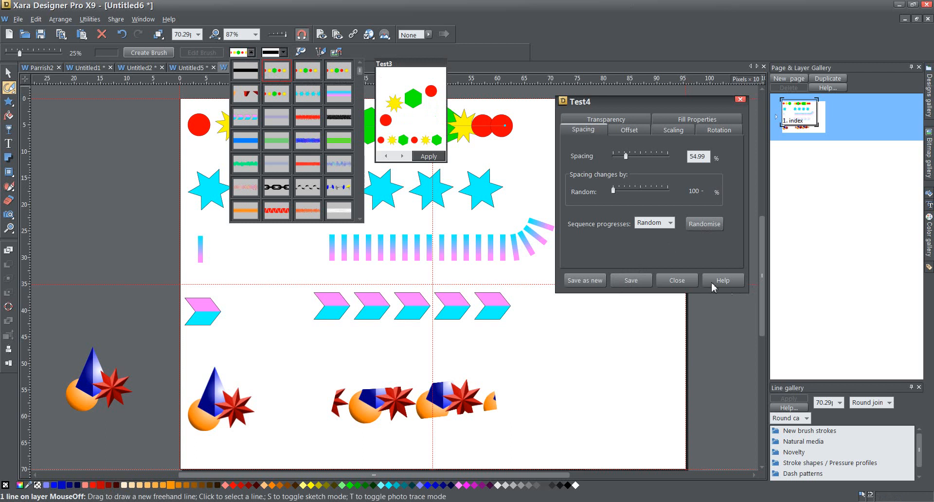
{"action": "left_click", "coordinate": [733, 250]}
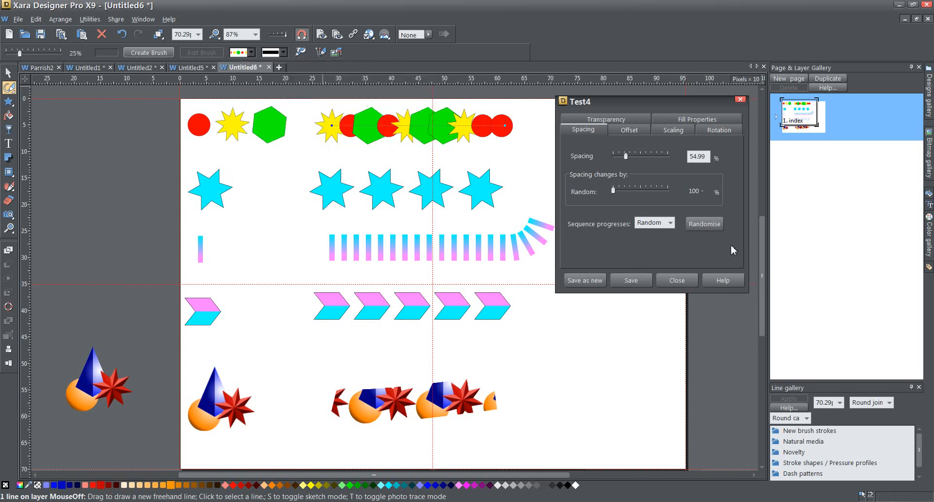
{"action": "left_click", "coordinate": [580, 282]}
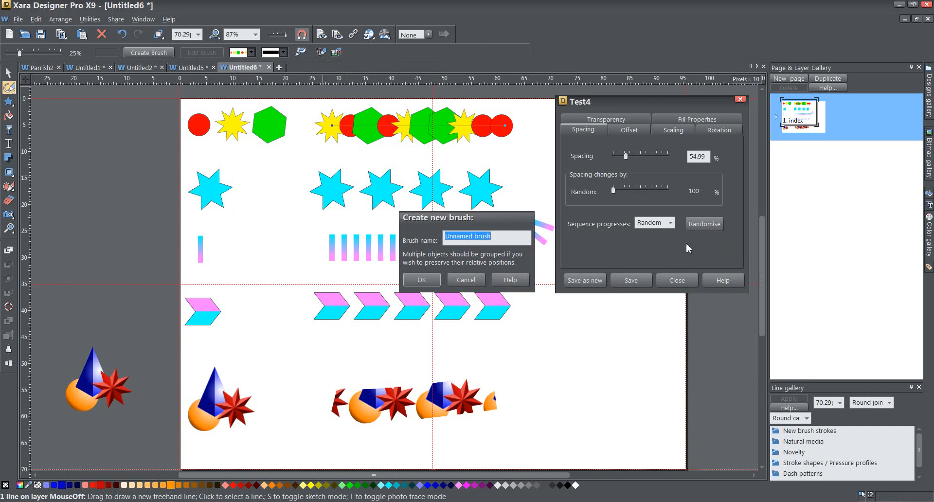
{"action": "left_click", "coordinate": [462, 280]}
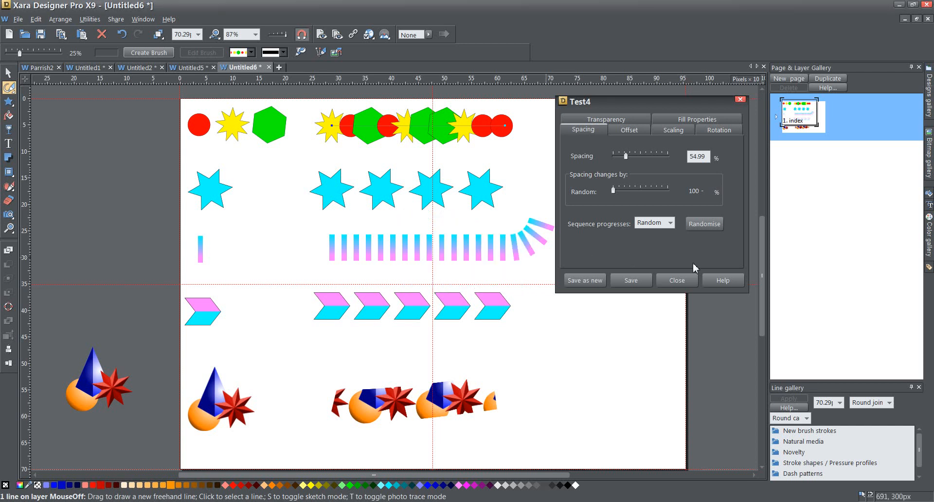